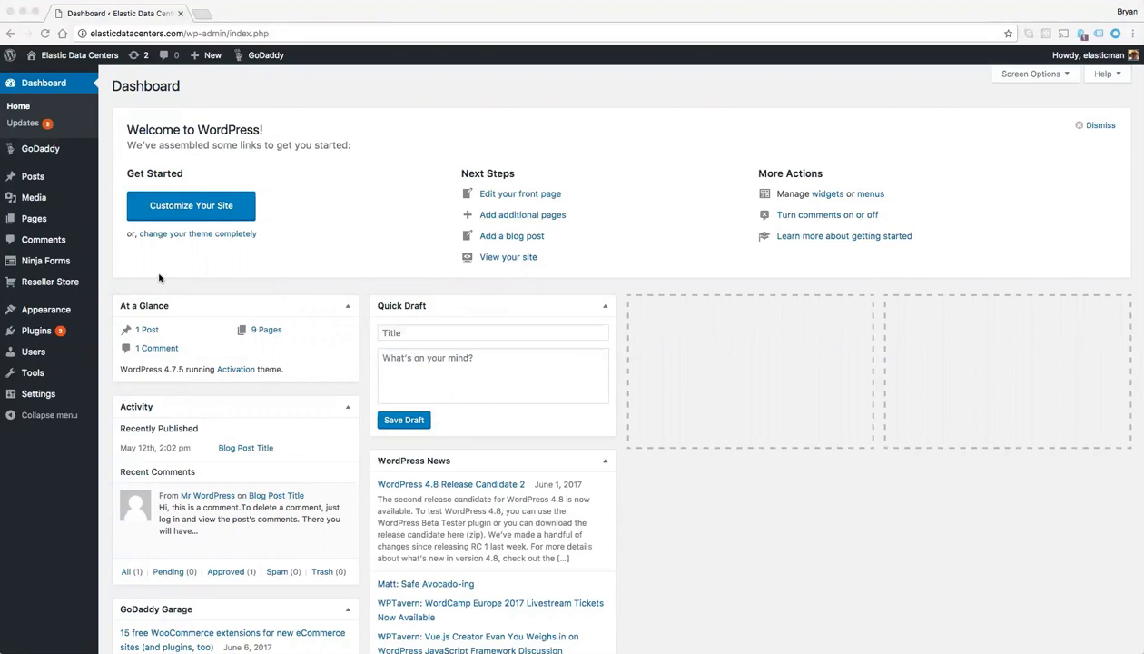
# Step: Open the cPanel Starter product from the Reseller Store product list for editing
pyautogui.click(42, 283)
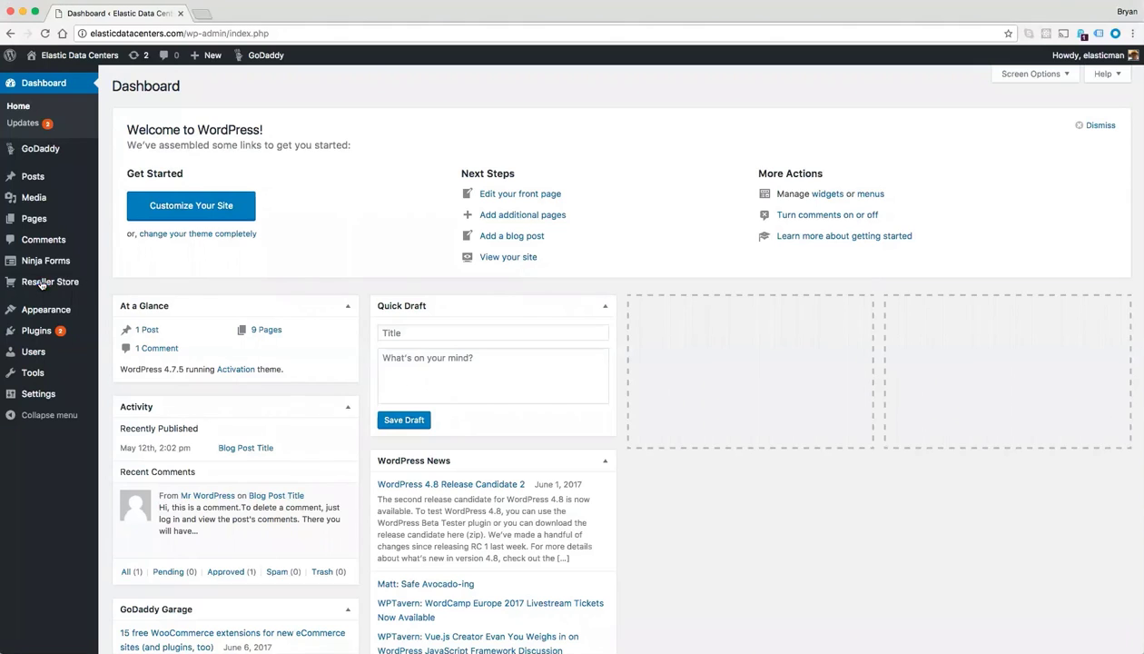
pyautogui.moveTo(49, 287)
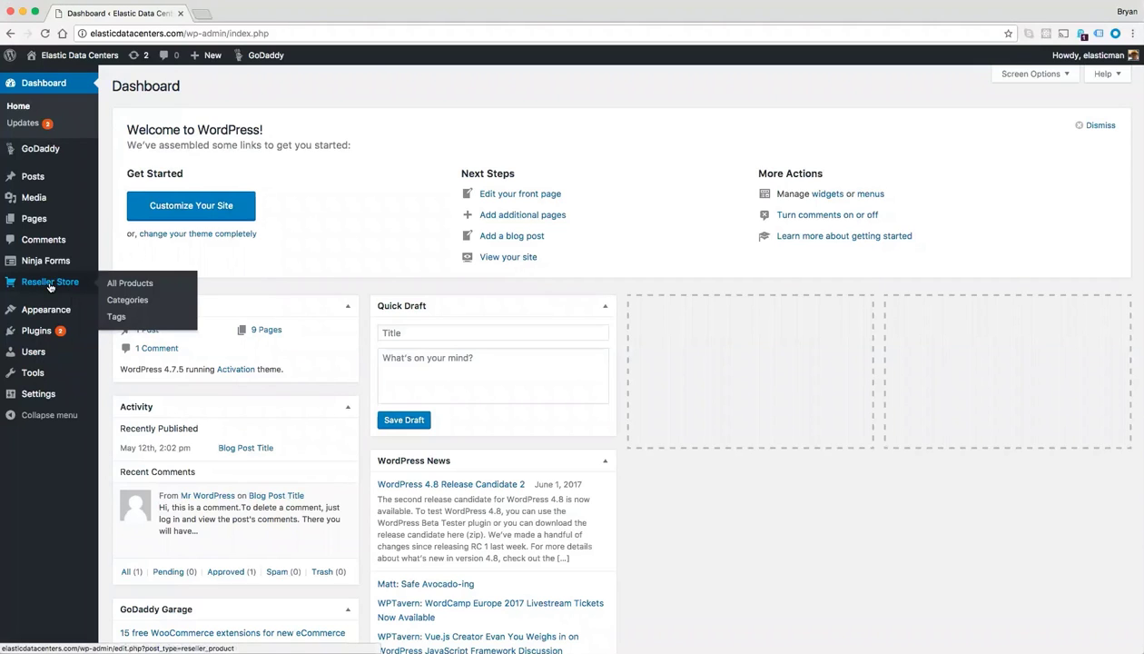
pyautogui.click(132, 287)
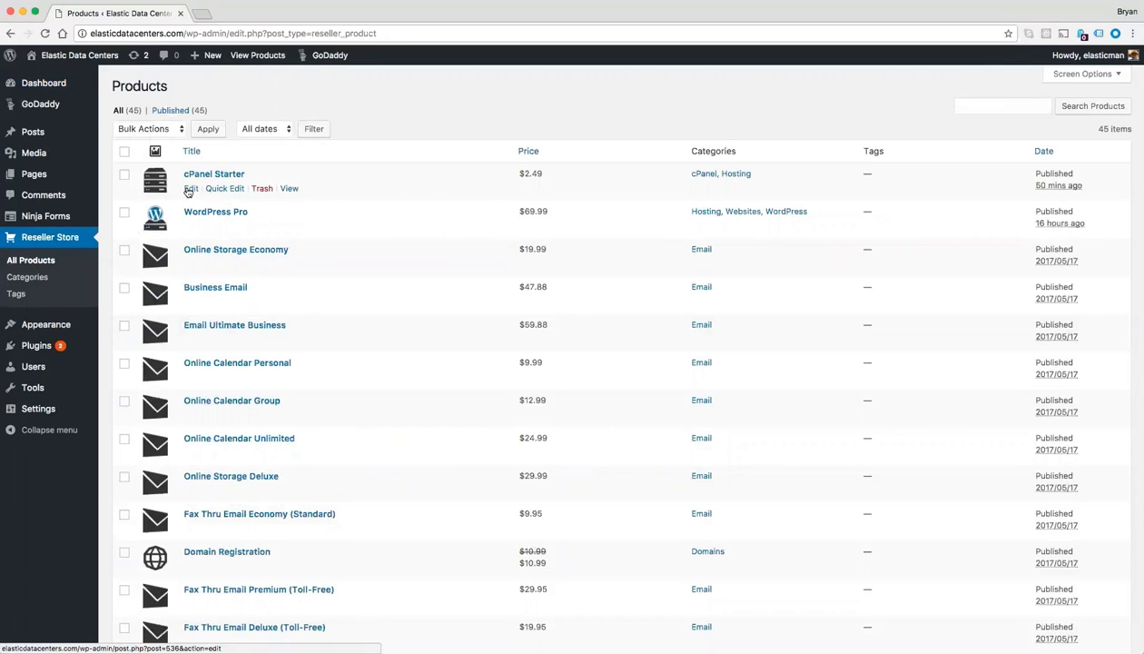
pyautogui.click(189, 189)
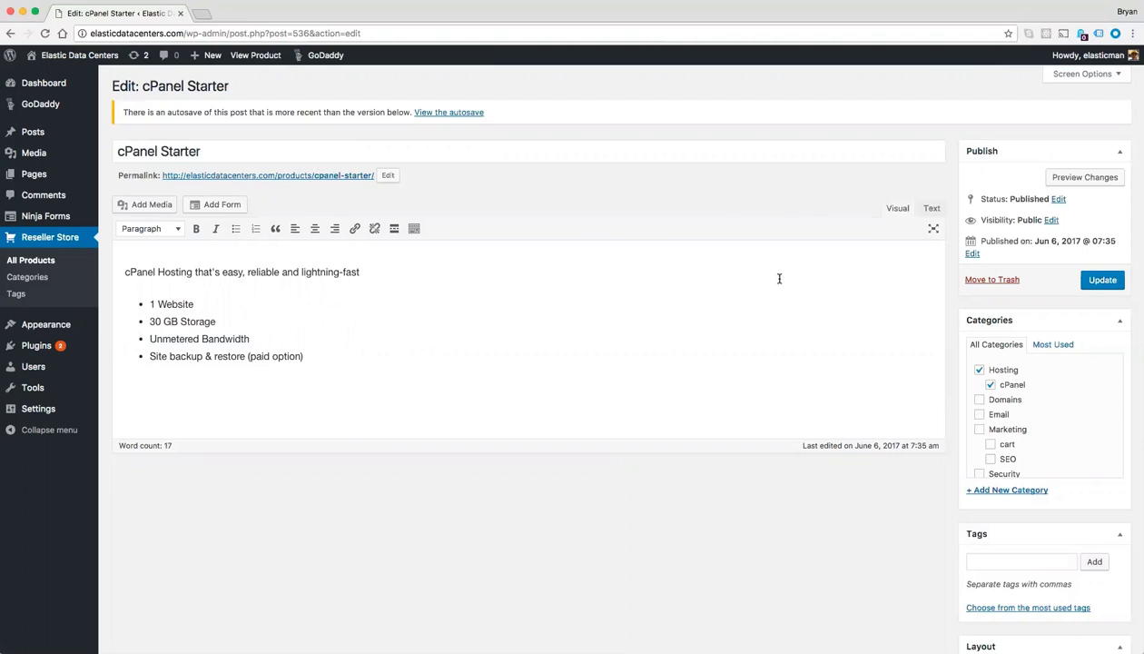
# Step: Import the stock photo of a man working at a laptop from the Web Hosting Company category for the product image
pyautogui.scroll(-5, 779, 278)
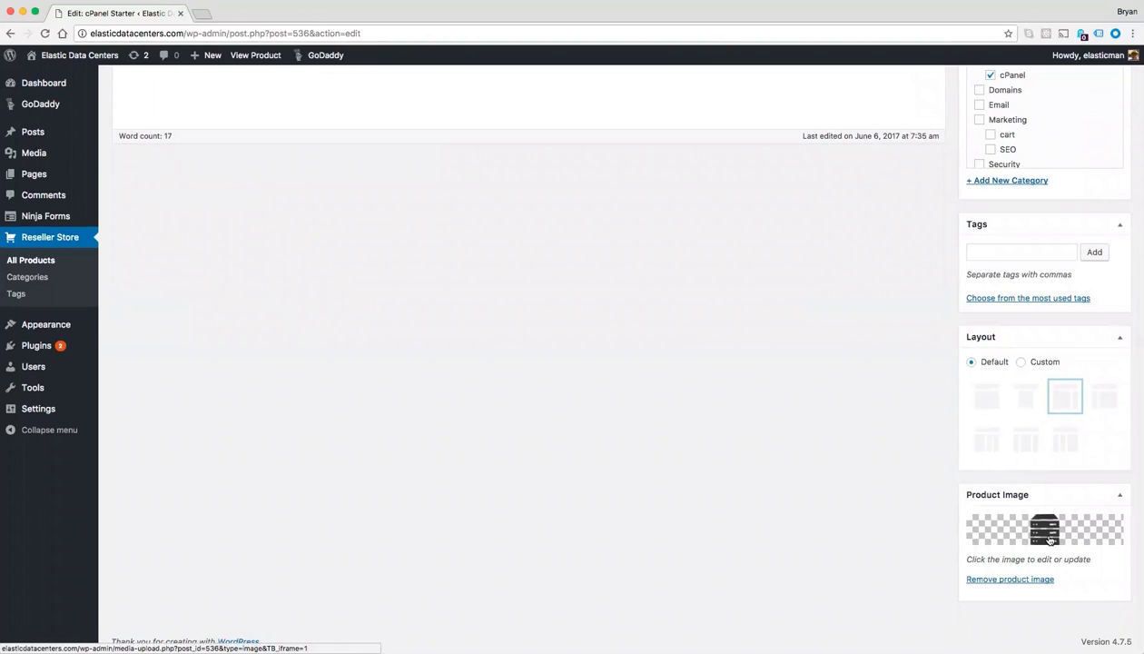
pyautogui.click(1050, 539)
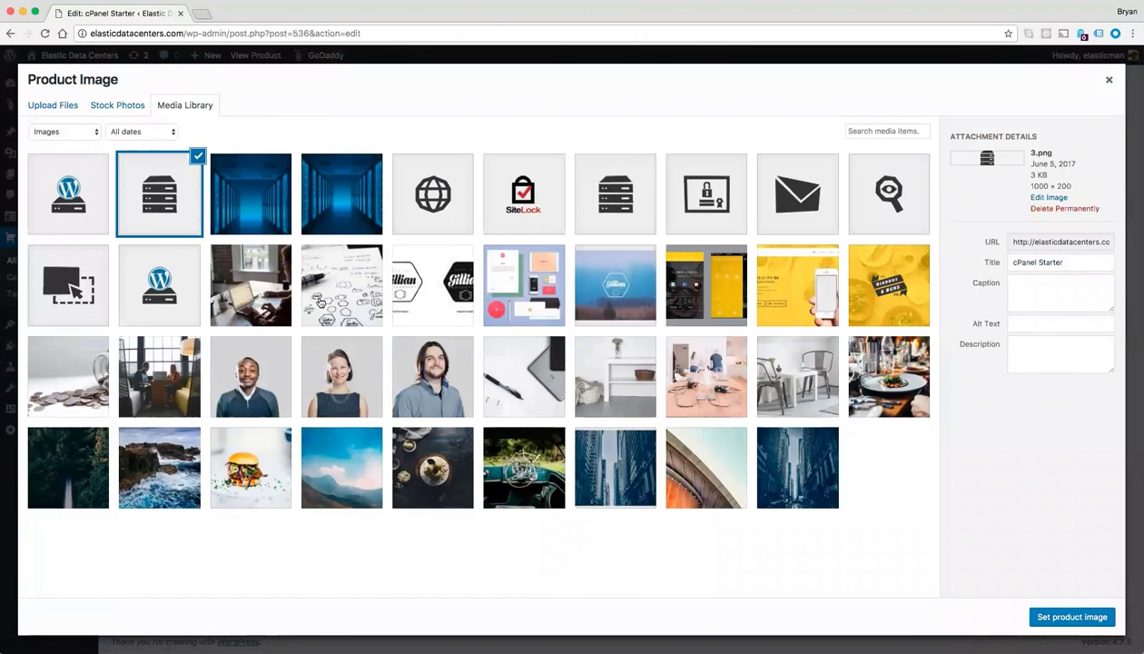
pyautogui.click(115, 107)
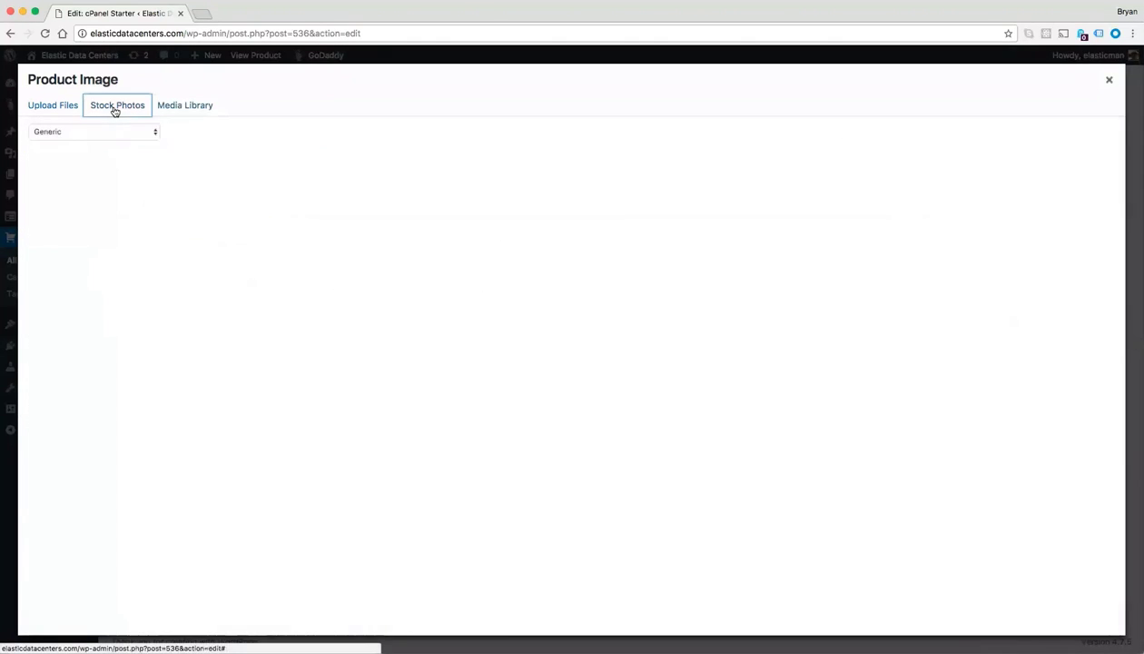
pyautogui.click(84, 132)
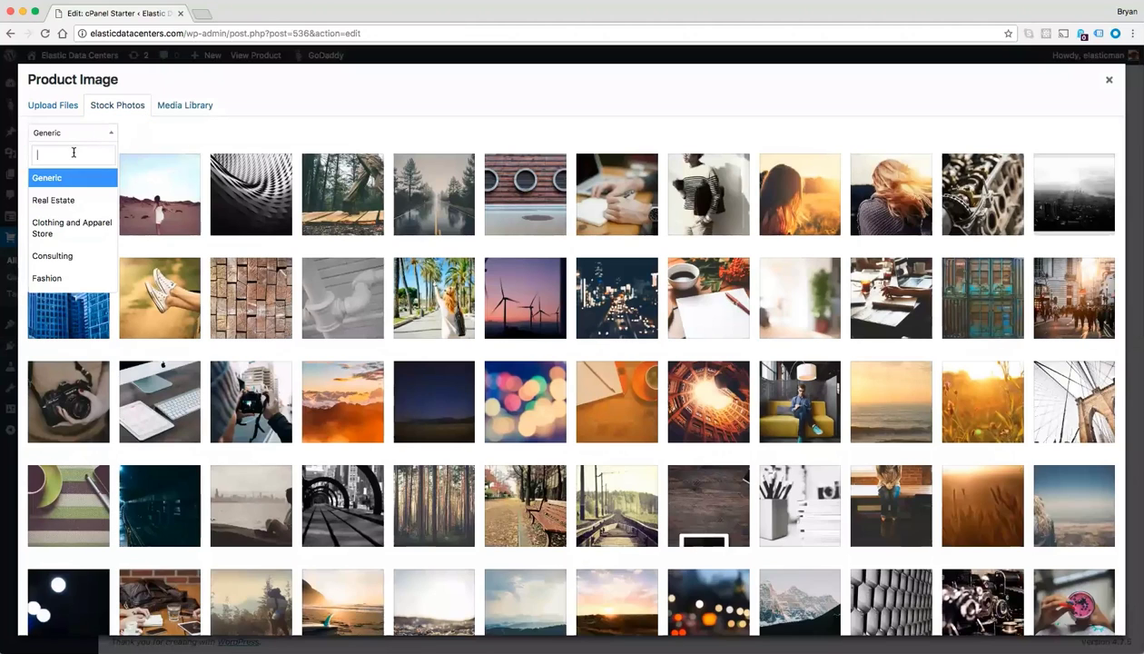
pyautogui.write('web hosti')
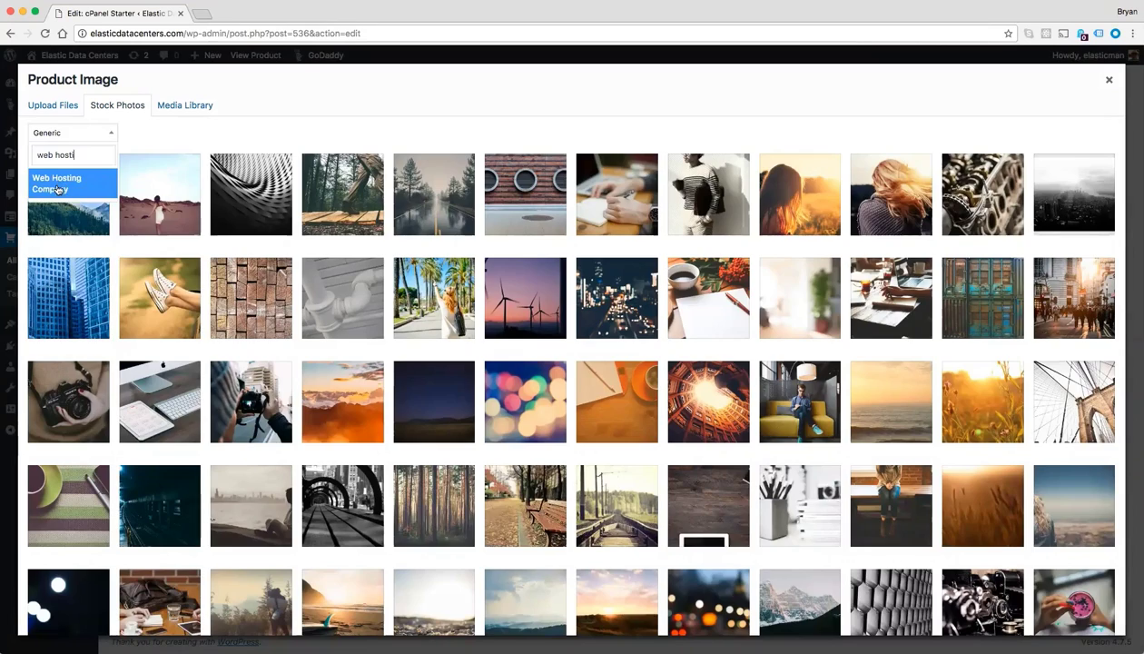
pyautogui.click(58, 183)
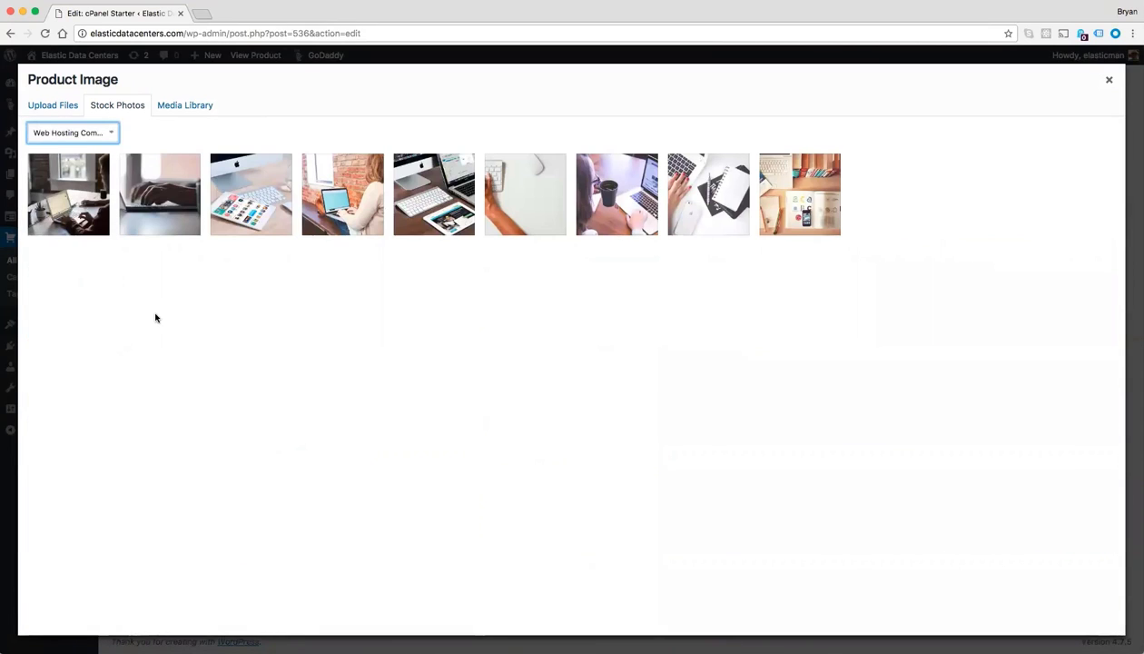
pyautogui.click(69, 202)
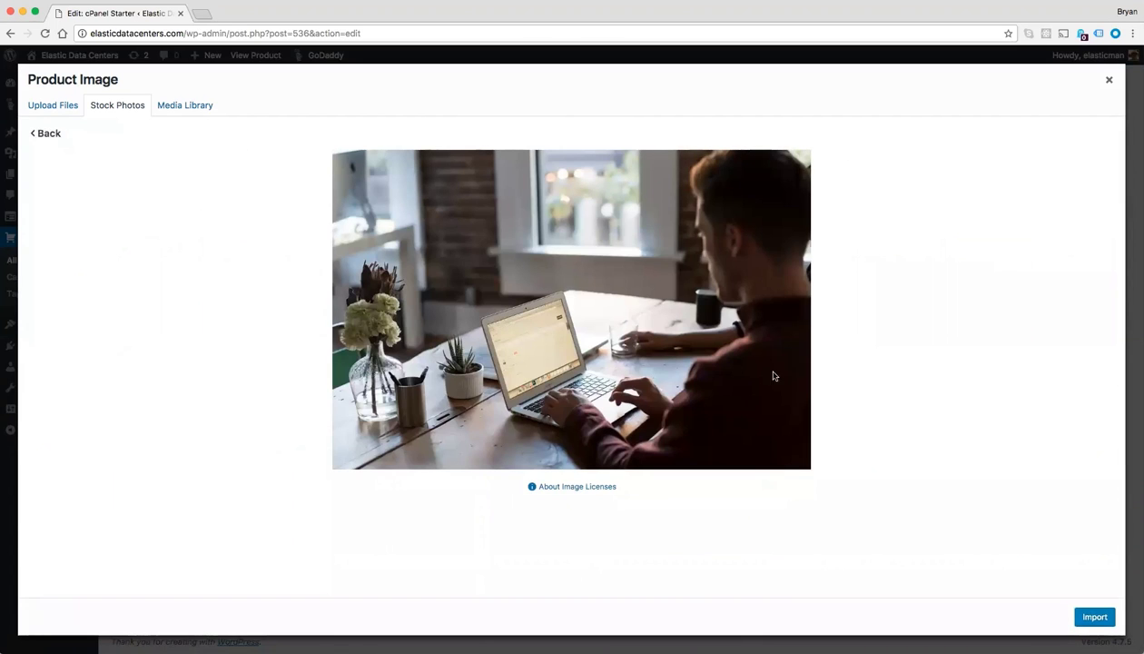
pyautogui.click(1094, 618)
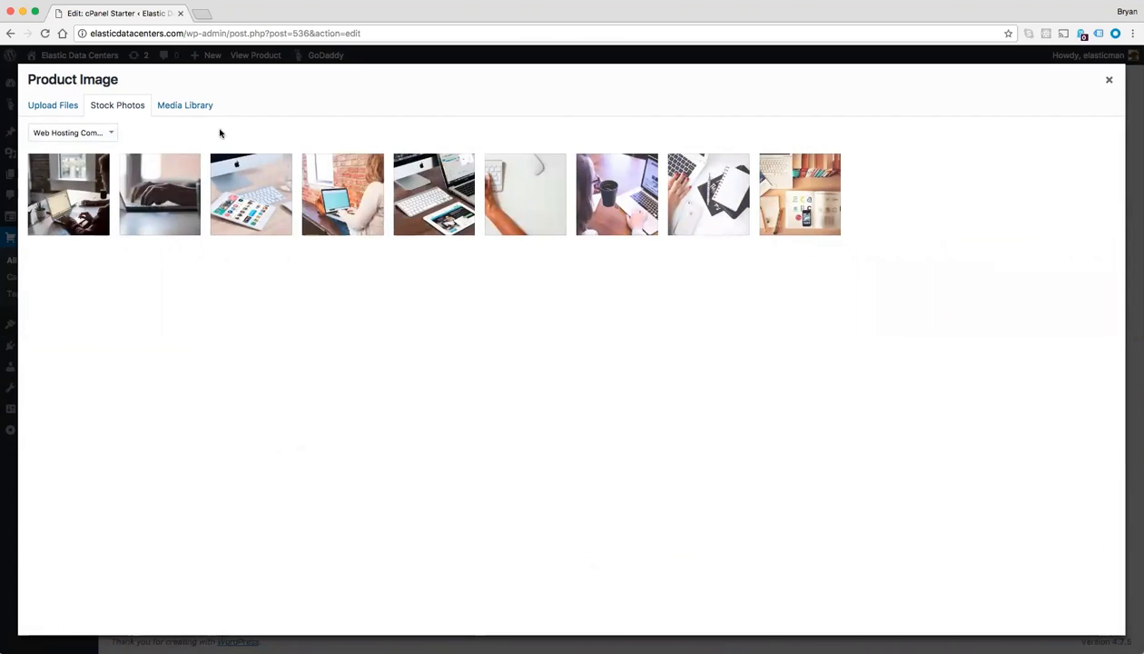
# Step: Set the media library photo of the man at the laptop as the product image
pyautogui.click(191, 107)
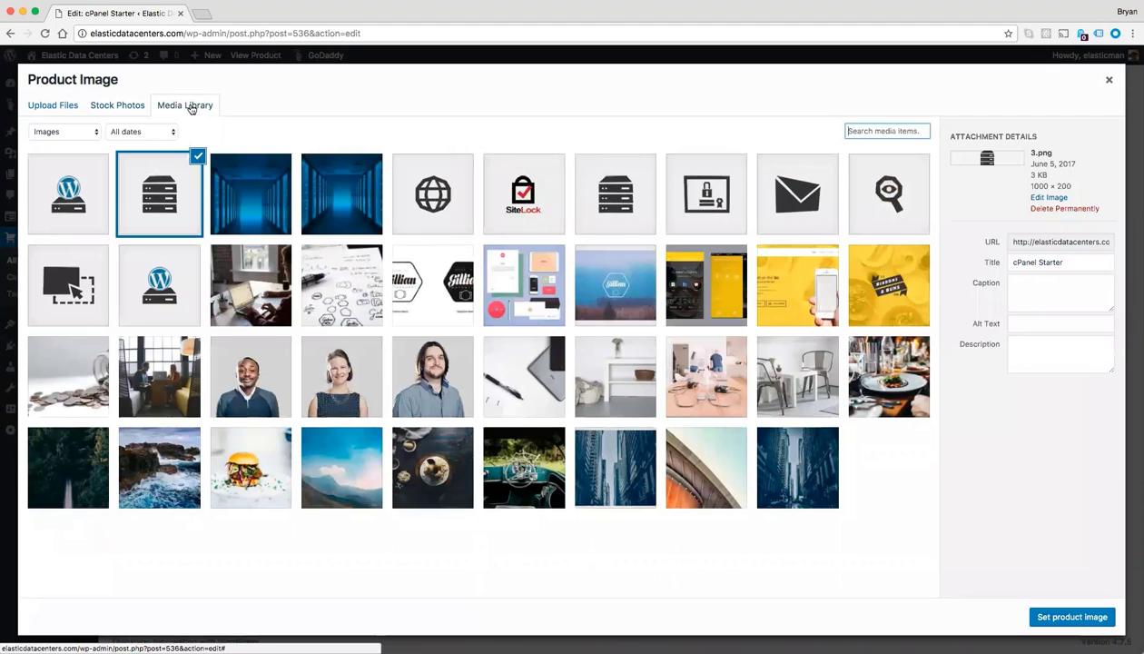
pyautogui.click(254, 290)
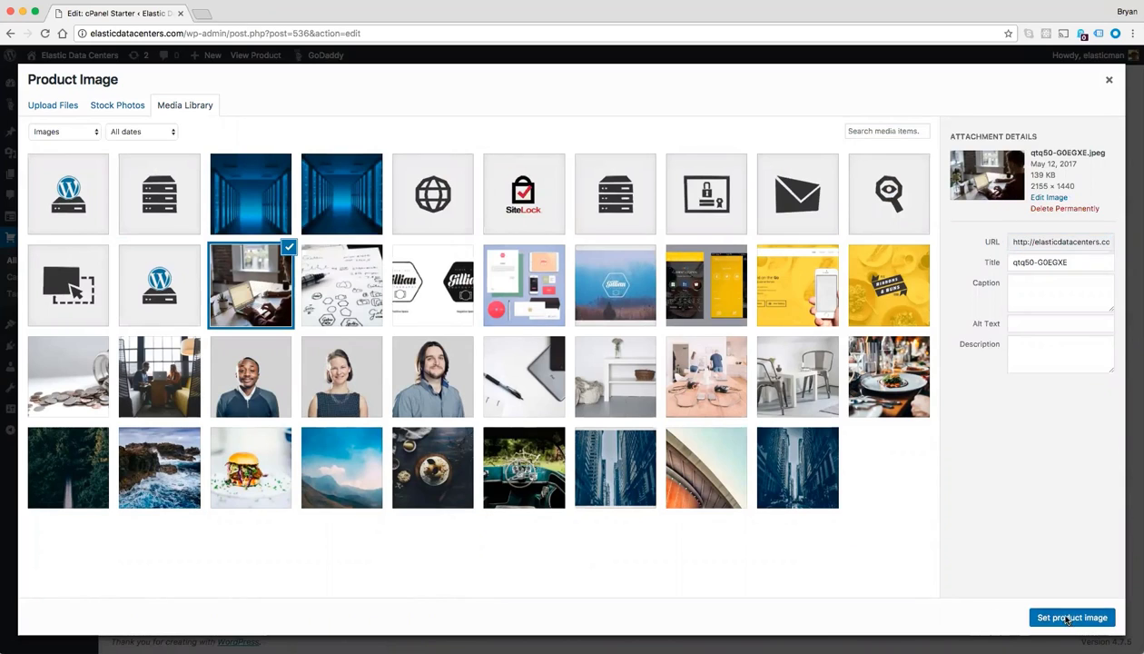
pyautogui.click(1068, 617)
pyautogui.scroll(-2, 1029, 591)
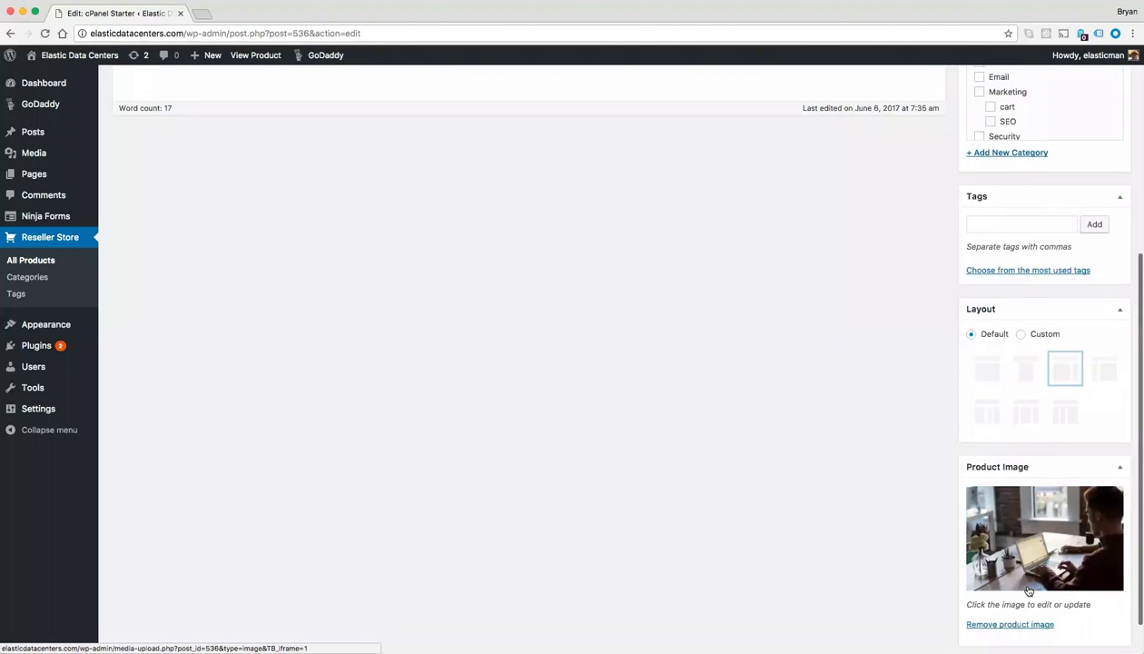
# Step: Format the description line "cPanel Hosting that's easy, reliable and lightning-fast" as Heading 3
pyautogui.scroll(2, 1029, 591)
pyautogui.scroll(5, 1029, 591)
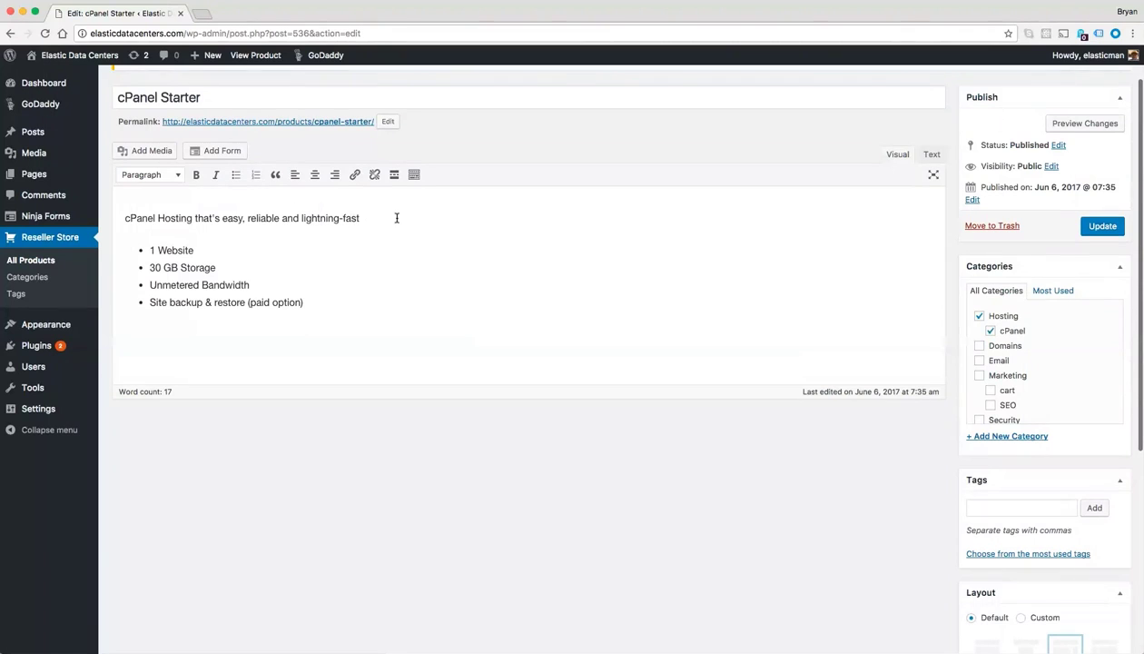
pyautogui.moveTo(123, 217); pyautogui.dragTo(372, 218)
pyautogui.click(179, 176)
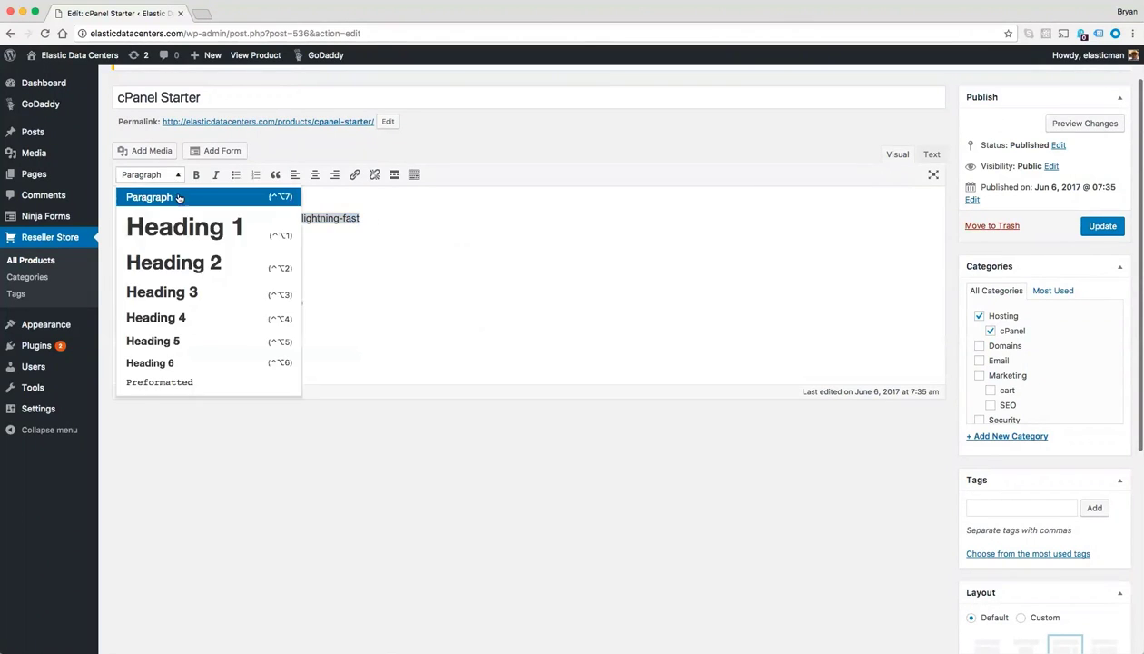
pyautogui.click(181, 292)
pyautogui.click(518, 214)
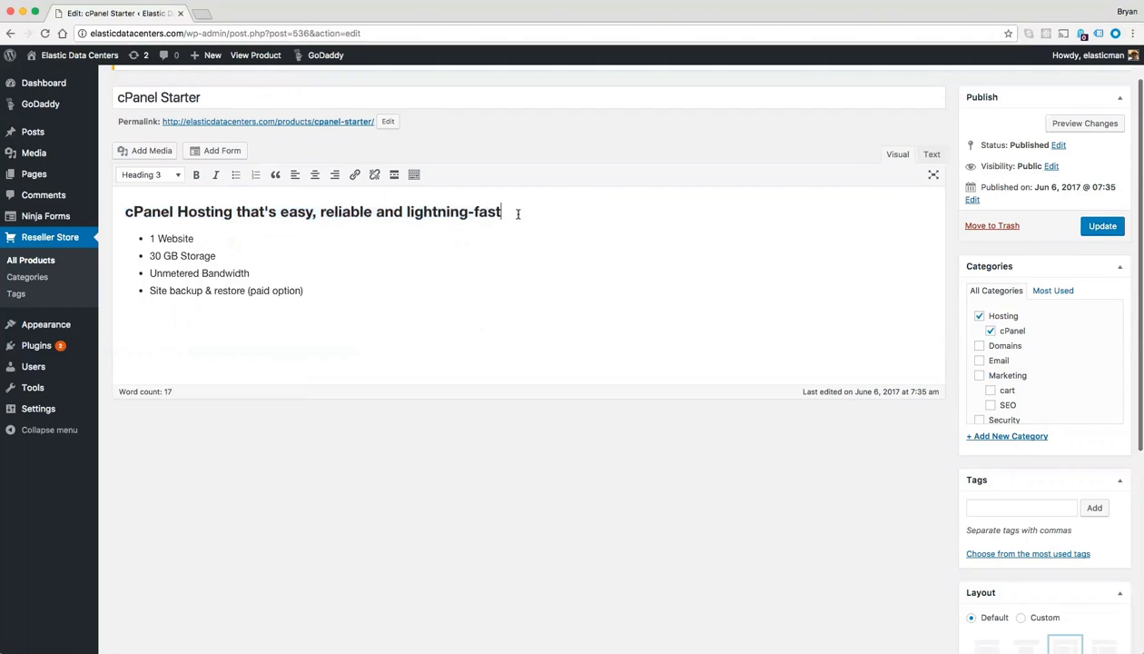
# Step: Insert the paragraph beginning "Take charge with industry-standard cPanel control panel" below the heading and update the product
pyautogui.press('Return')
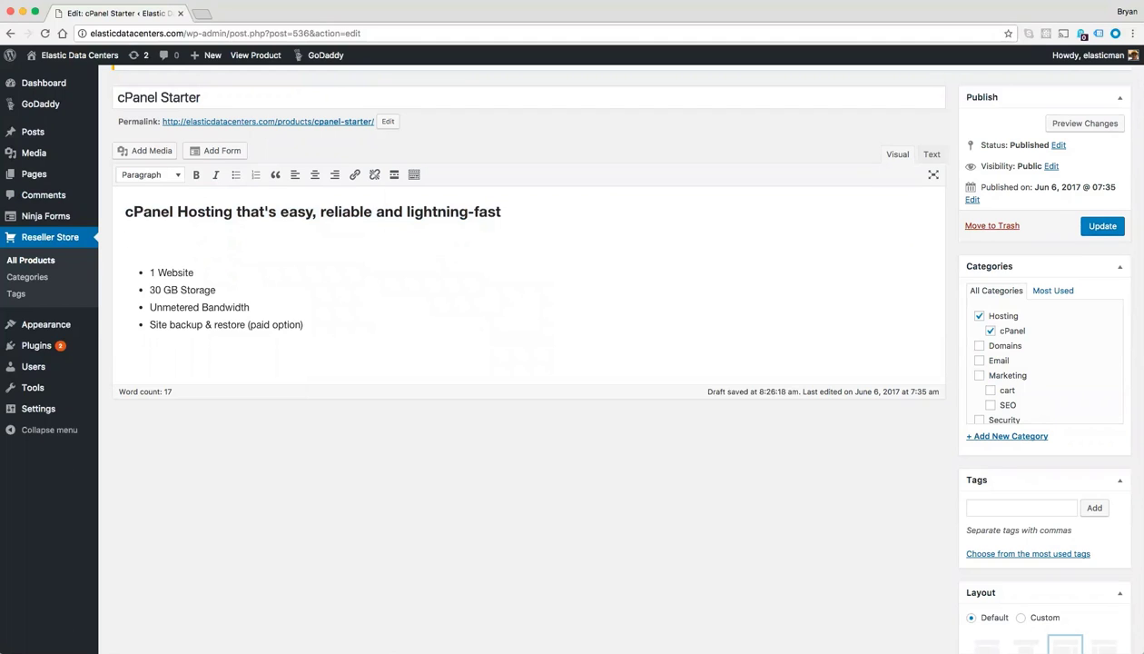
pyautogui.write("Take charge with industry-standard cPanel control panel, free 24/7 phone or online support and 99.9% uptime* and money-back guarantees*. With our award-winning data center, you'll know your site is always up and running.")
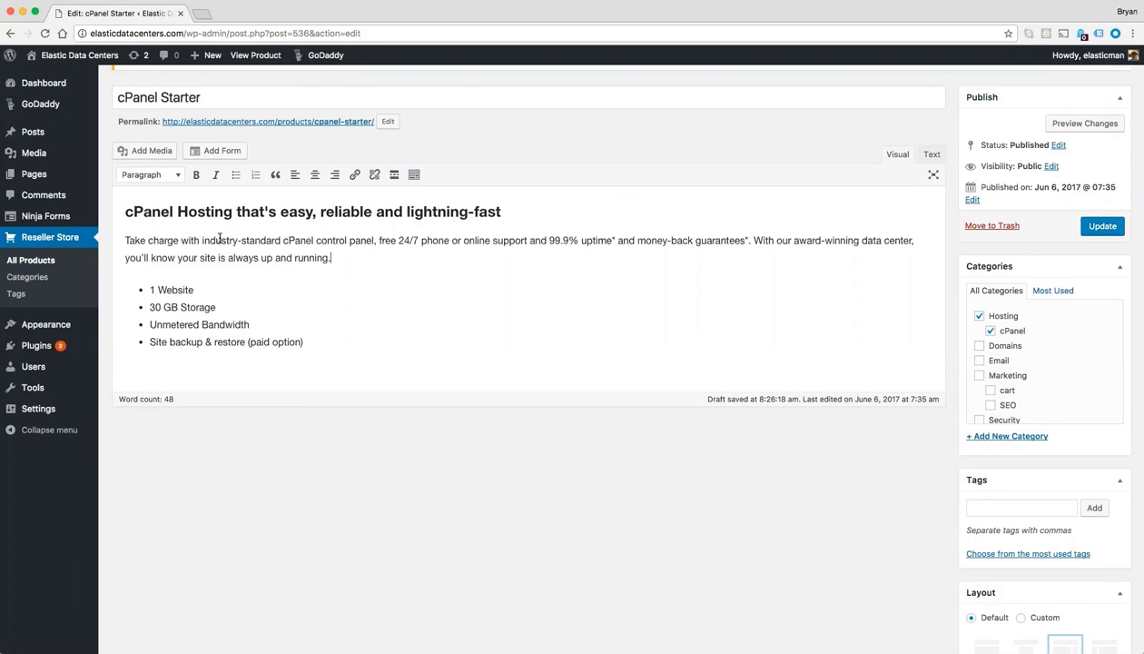
pyautogui.click(1092, 229)
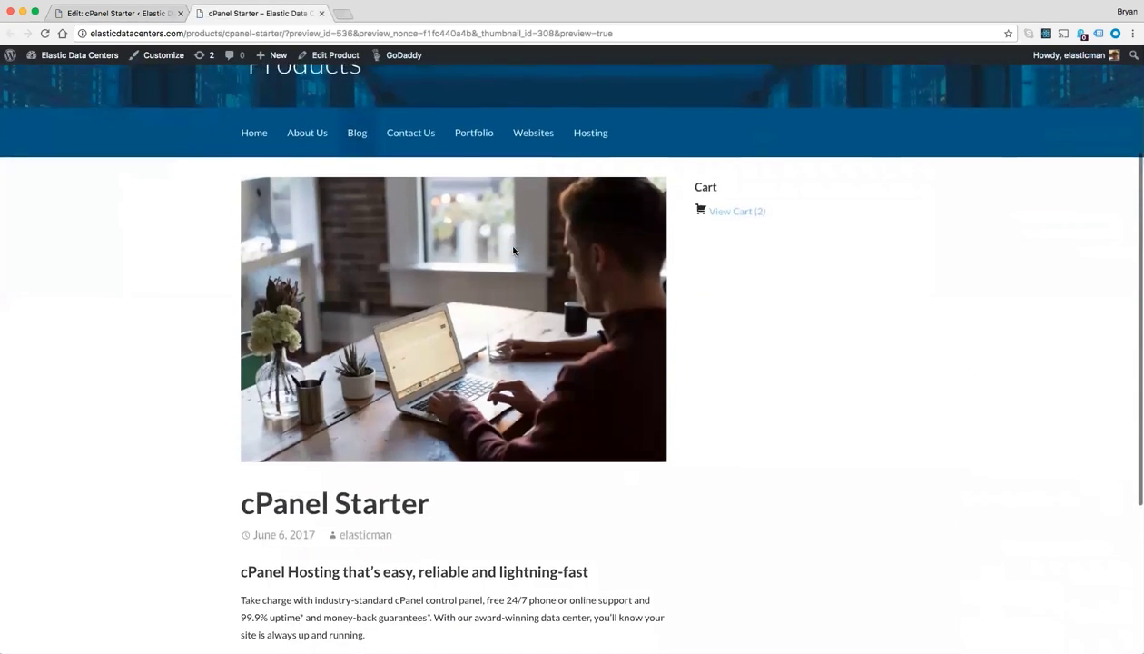
# Step: Review the cPanel Starter product page preview, checking its image, heading, description, price and cart link
pyautogui.scroll(-3, 513, 251)
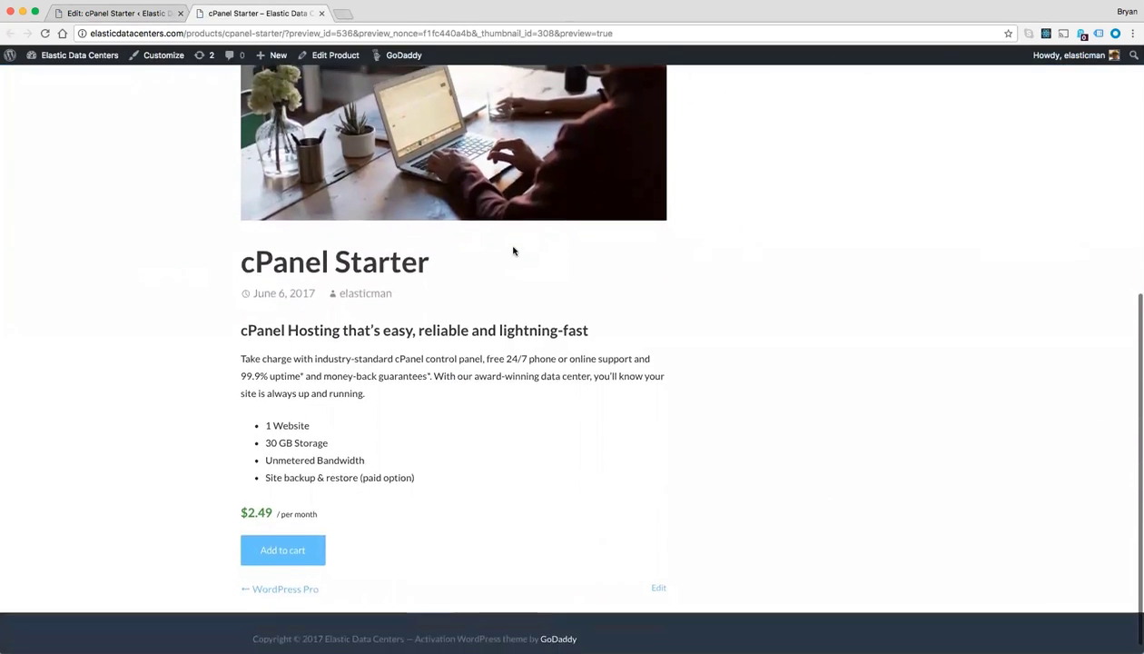
pyautogui.scroll(2, 513, 250)
pyautogui.scroll(5, 513, 251)
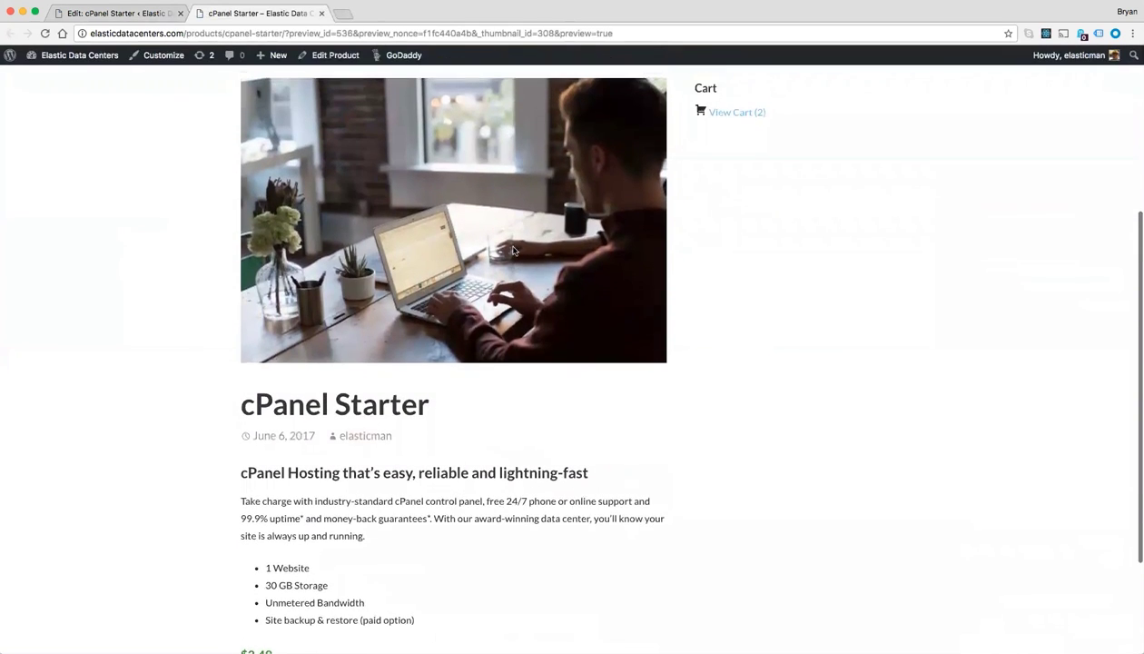
pyautogui.scroll(2, 513, 251)
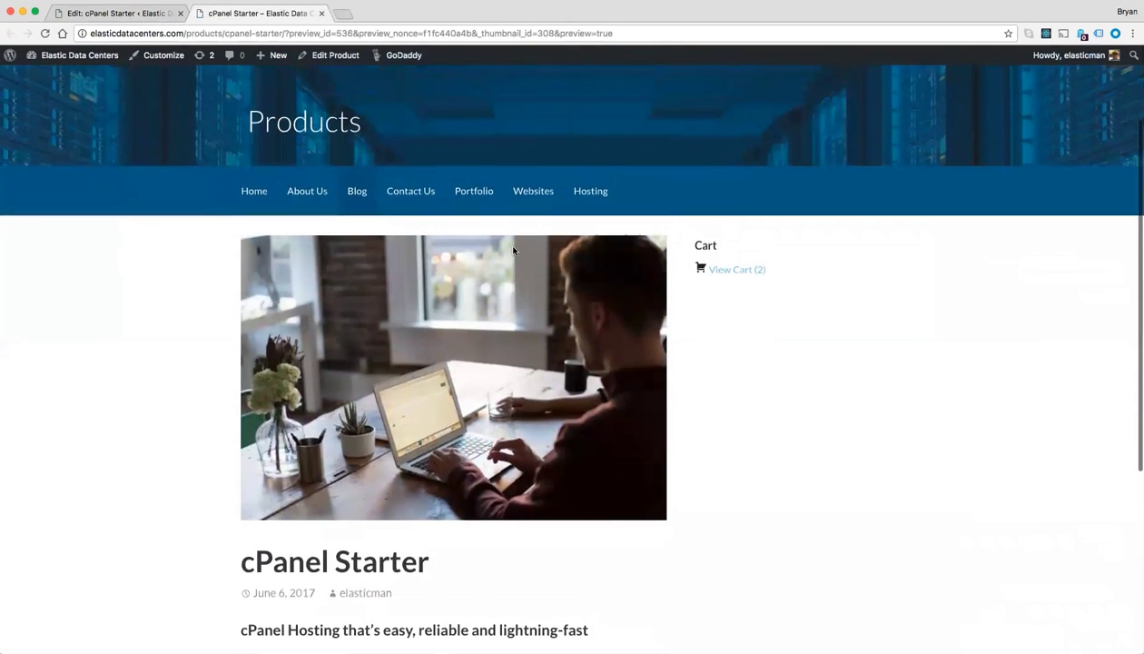
pyautogui.scroll(-3, 512, 251)
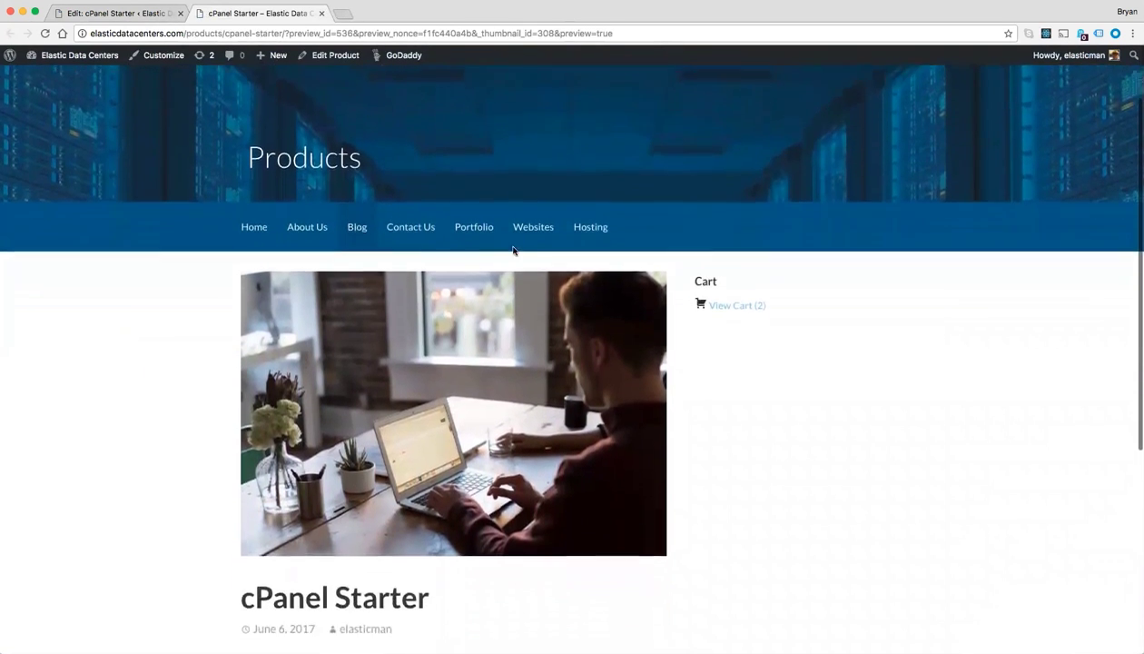
pyautogui.scroll(3, 513, 251)
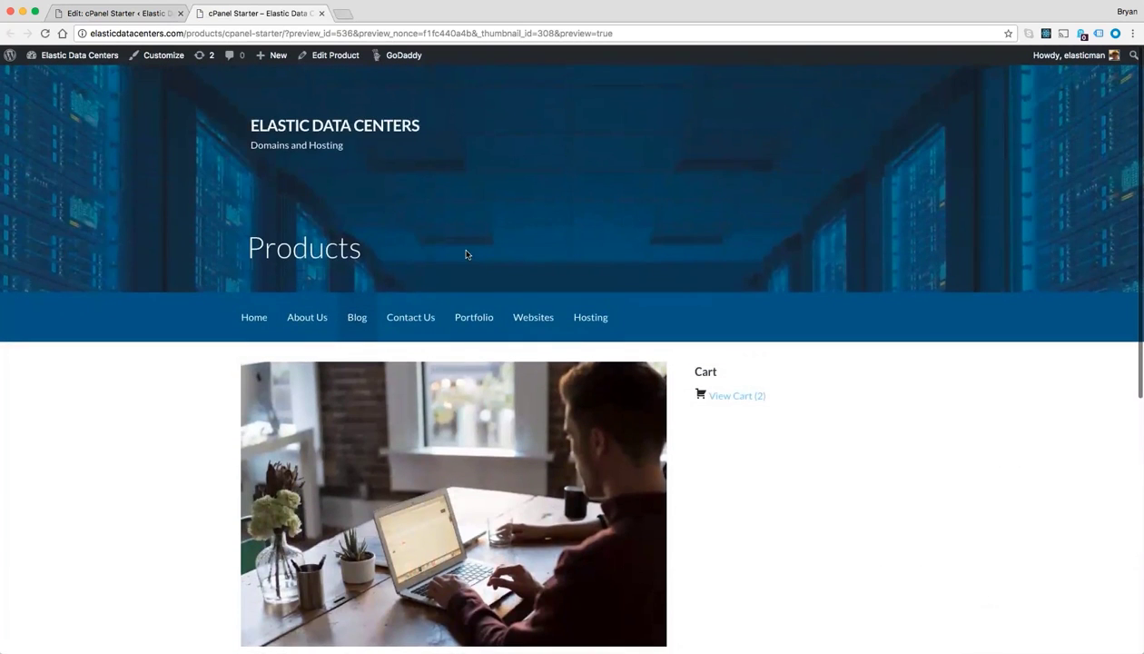
pyautogui.scroll(-5, 446, 288)
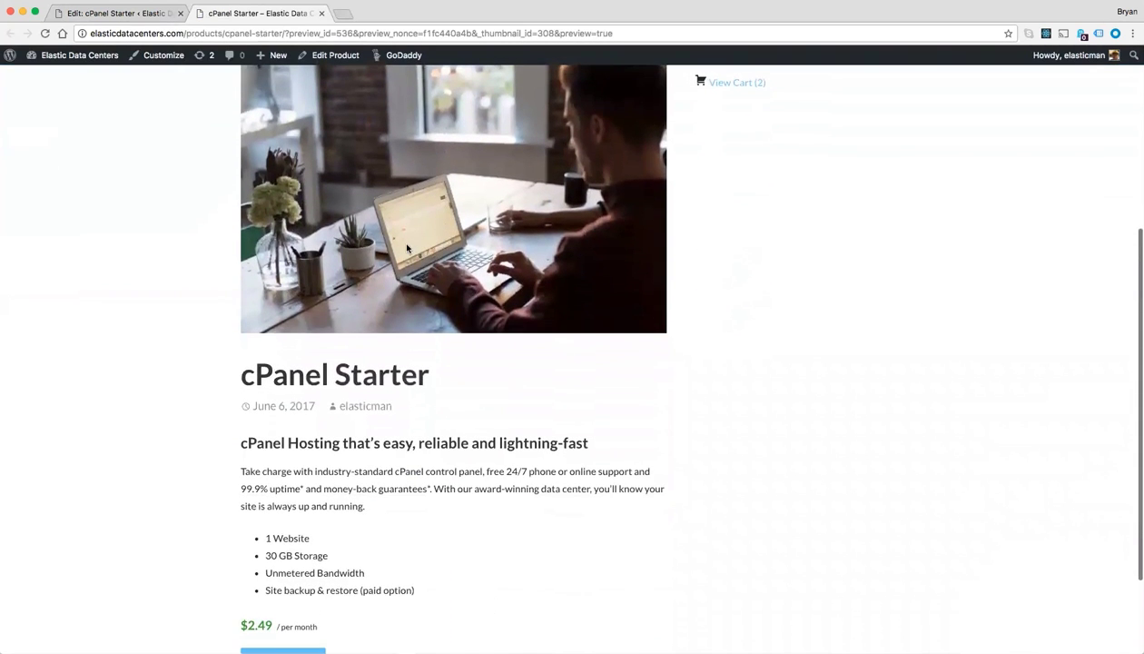
pyautogui.scroll(-3, 407, 247)
pyautogui.scroll(6, 400, 239)
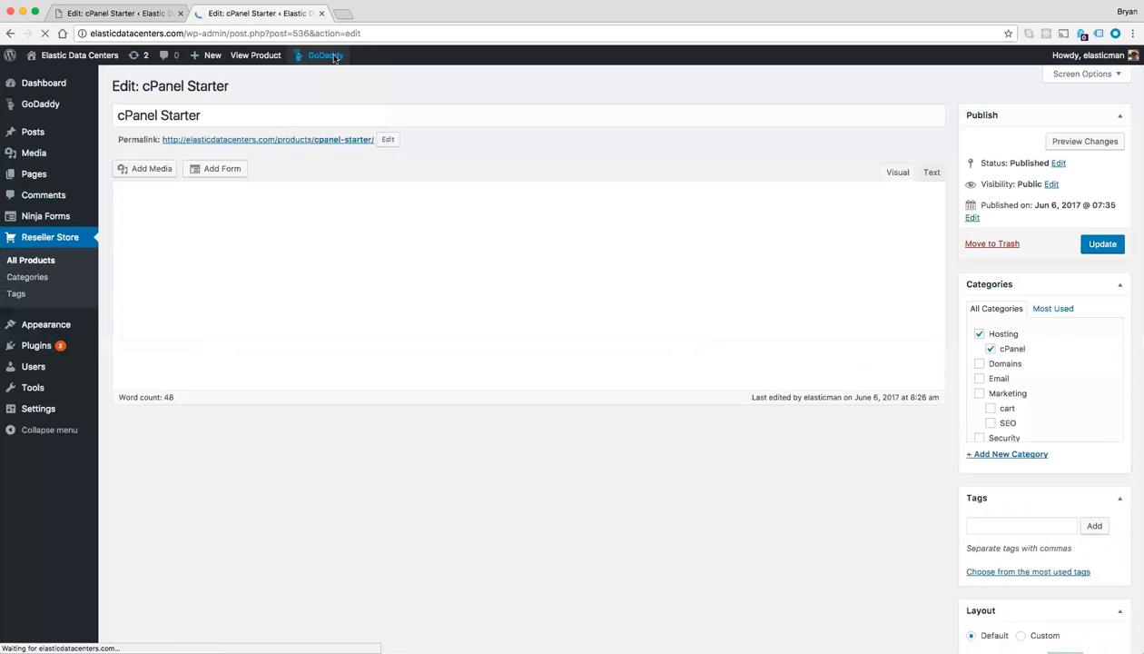
# Step: Move the cPanel Starter product to the trash and empty the trash to delete it permanently
pyautogui.click(38, 238)
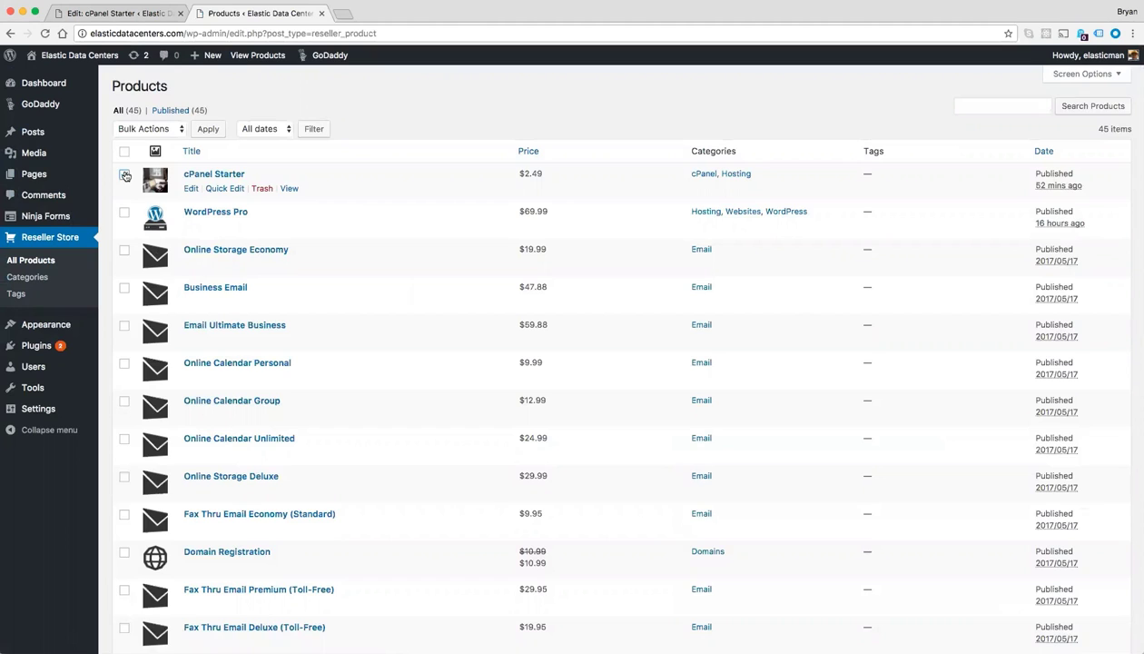
pyautogui.click(125, 175)
pyautogui.click(259, 189)
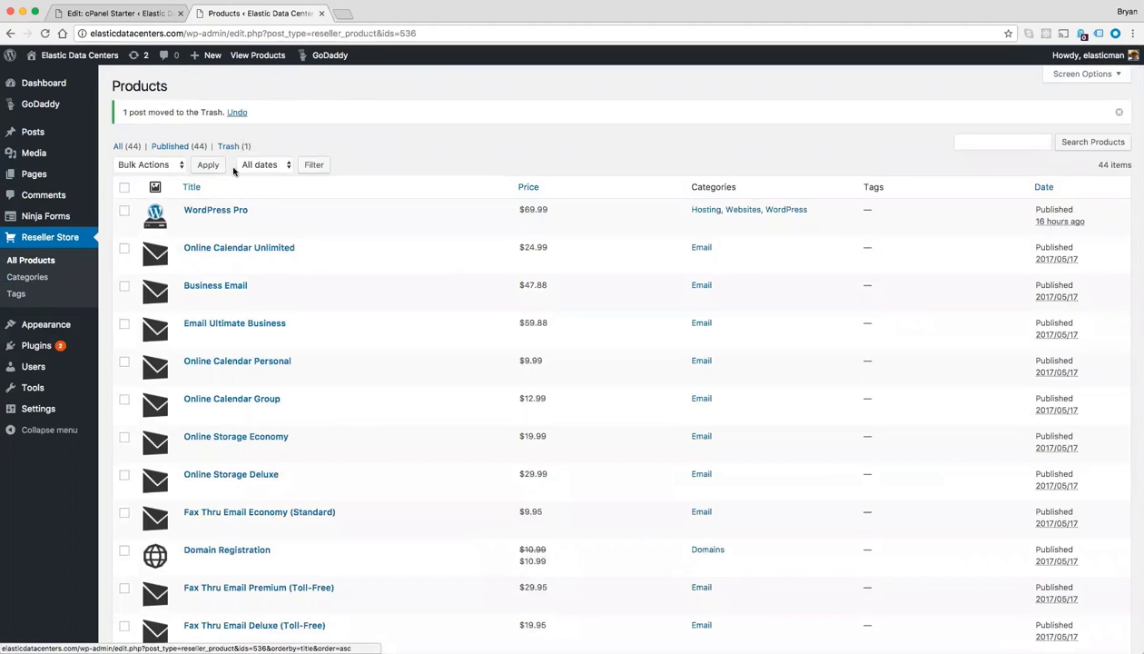
pyautogui.click(229, 146)
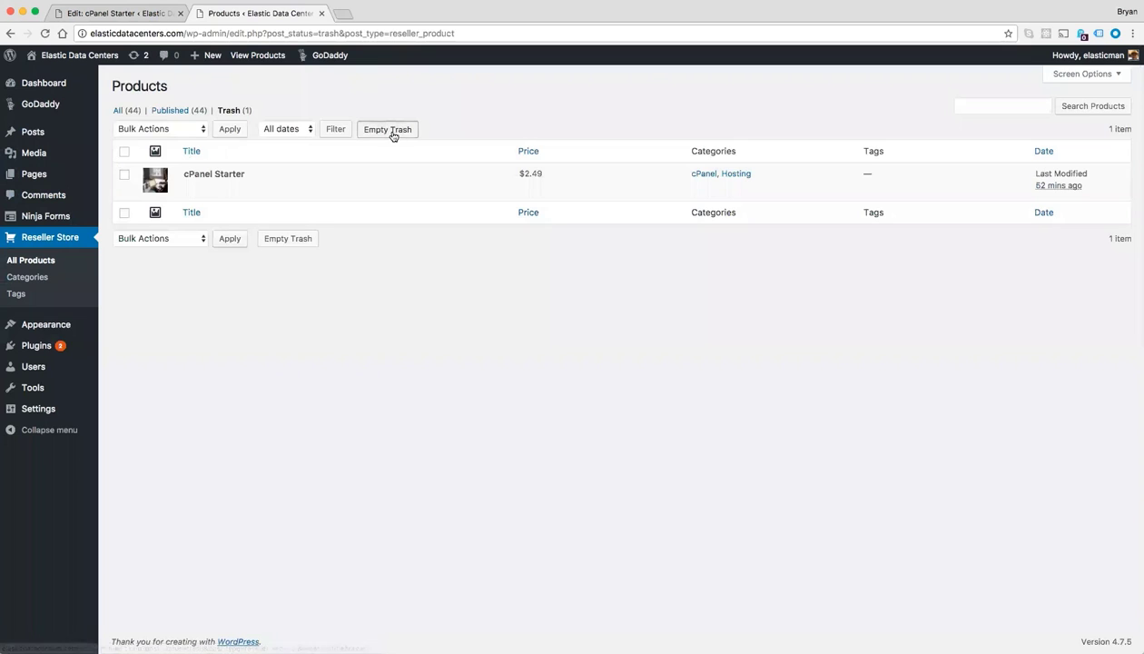
pyautogui.click(388, 132)
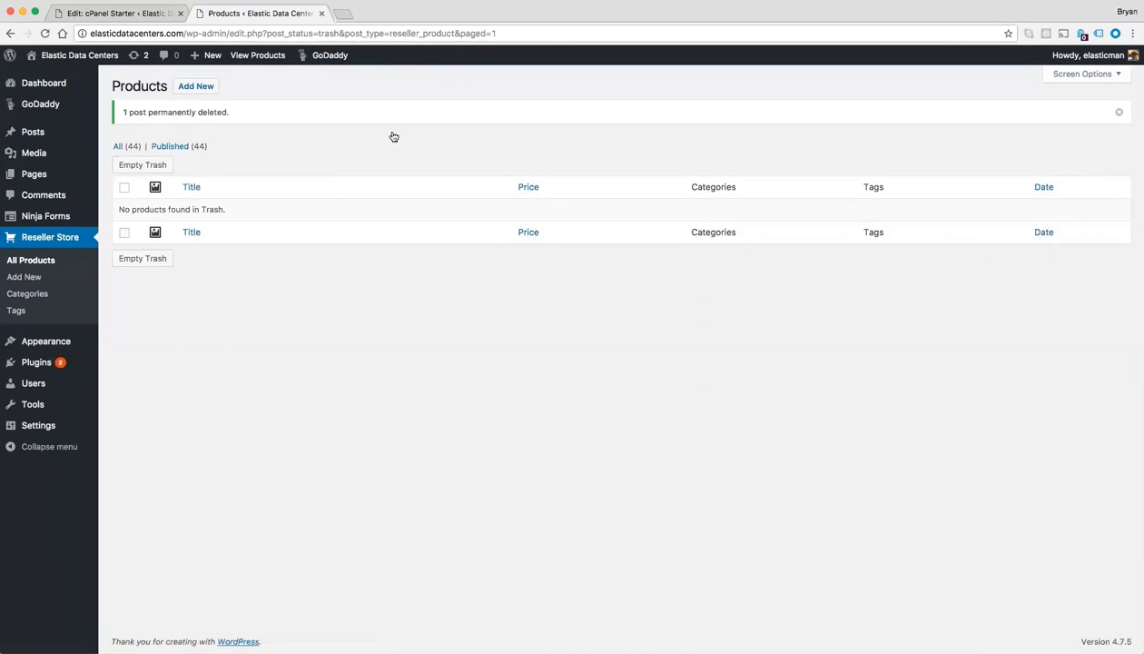
# Step: Deactivate the GoDaddy Reseller Store plugin and activate it again
pyautogui.click(39, 364)
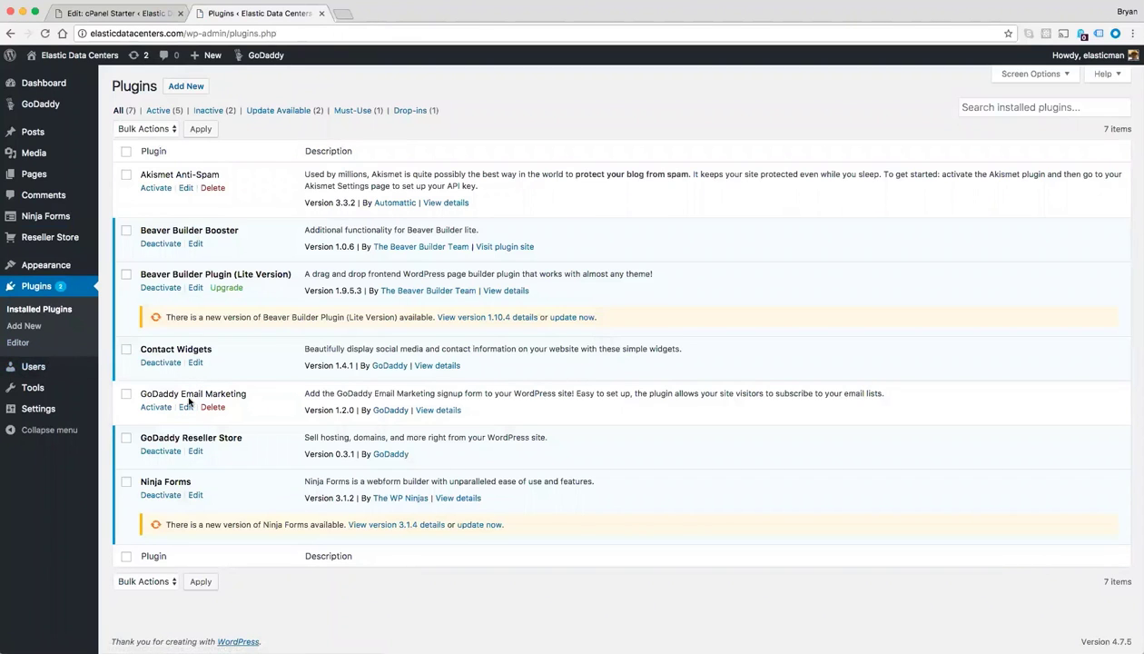
pyautogui.click(169, 453)
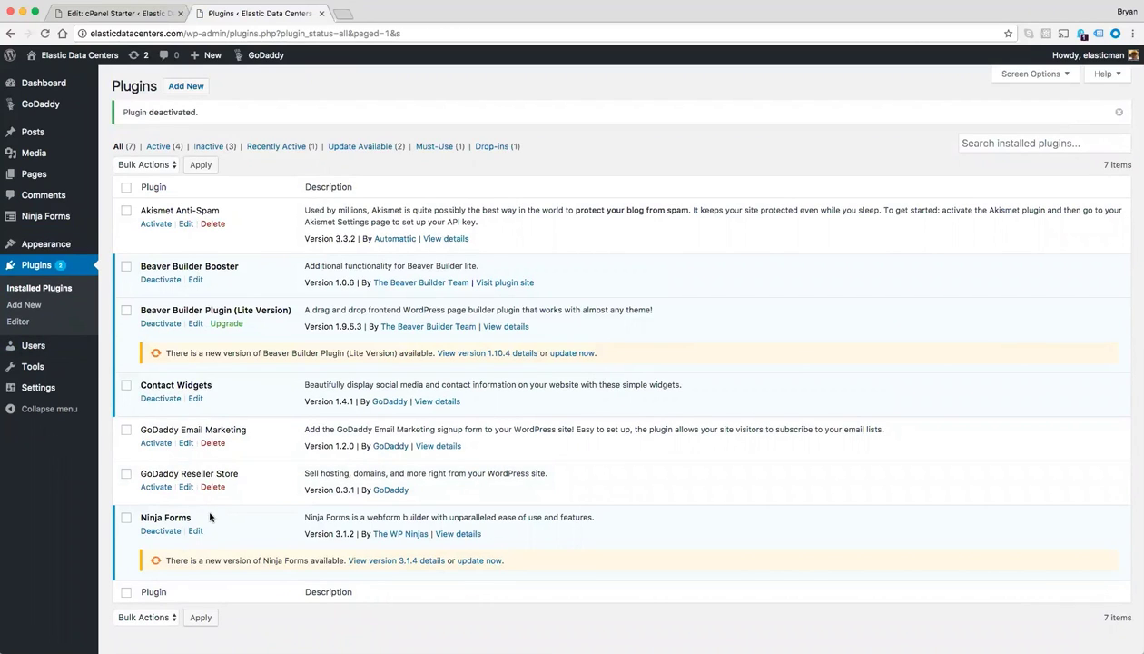
pyautogui.click(154, 488)
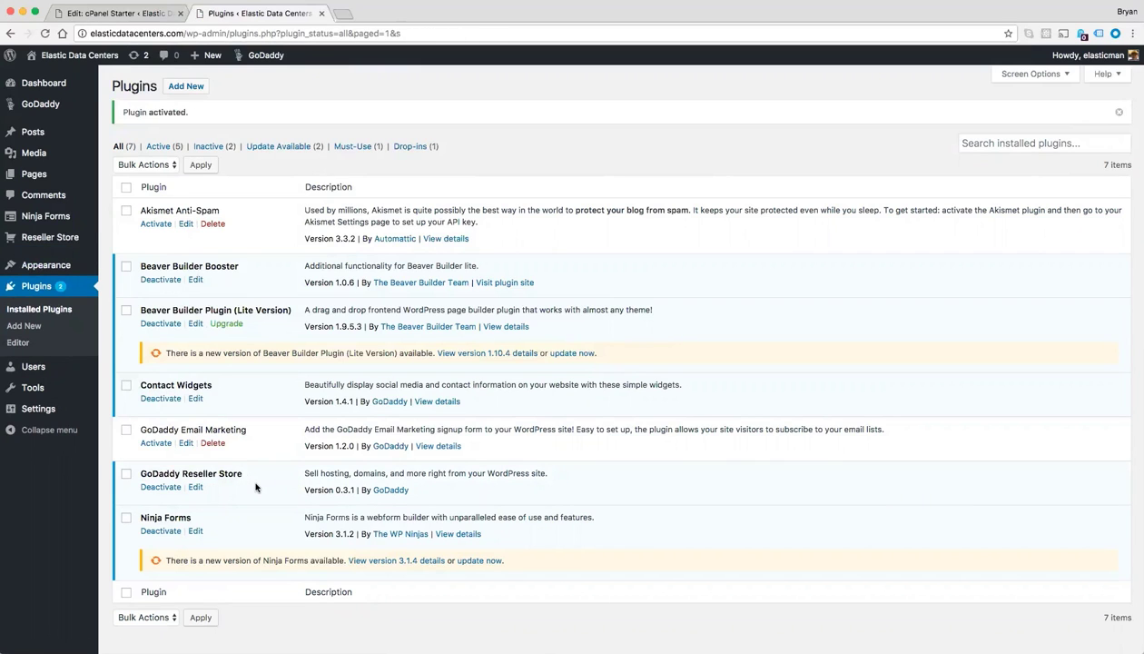
# Step: Activate the Reseller Store with the Elastic Data Centers reseller to re-import the product catalog, and look over the imported product list
pyautogui.click(61, 237)
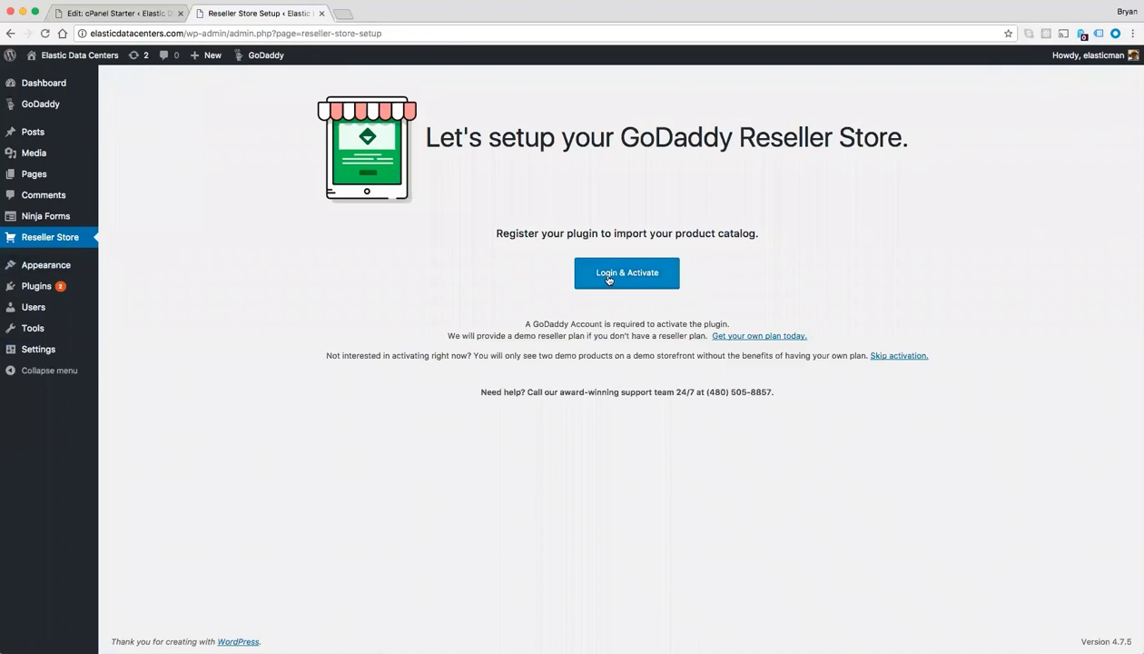
pyautogui.click(610, 280)
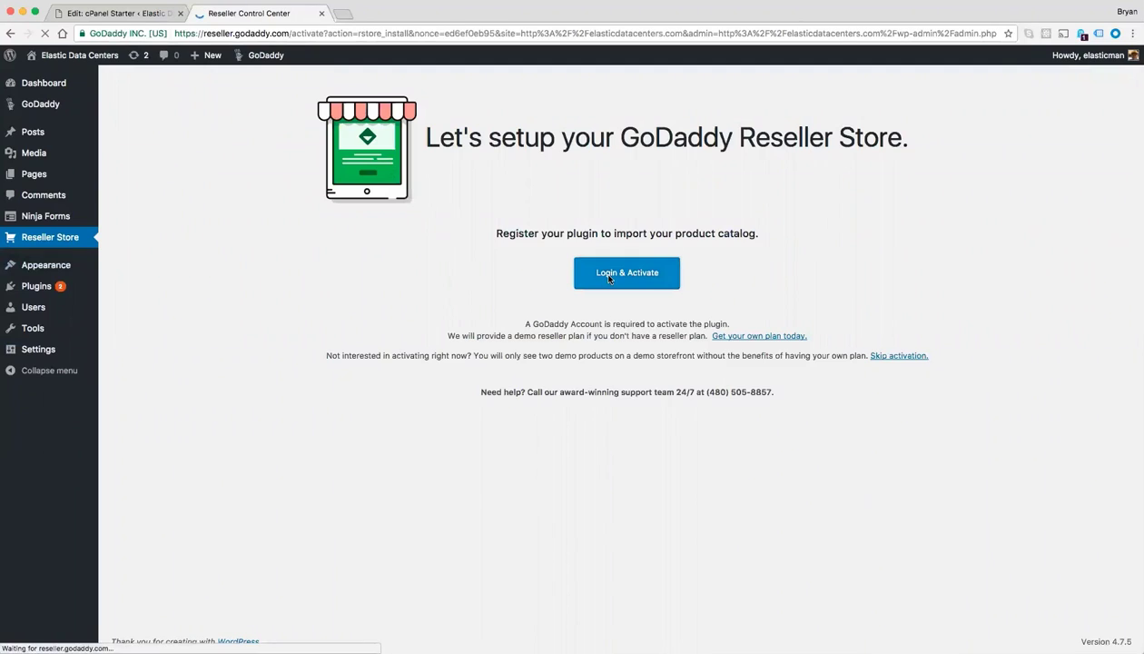
pyautogui.scroll(-3, 541, 349)
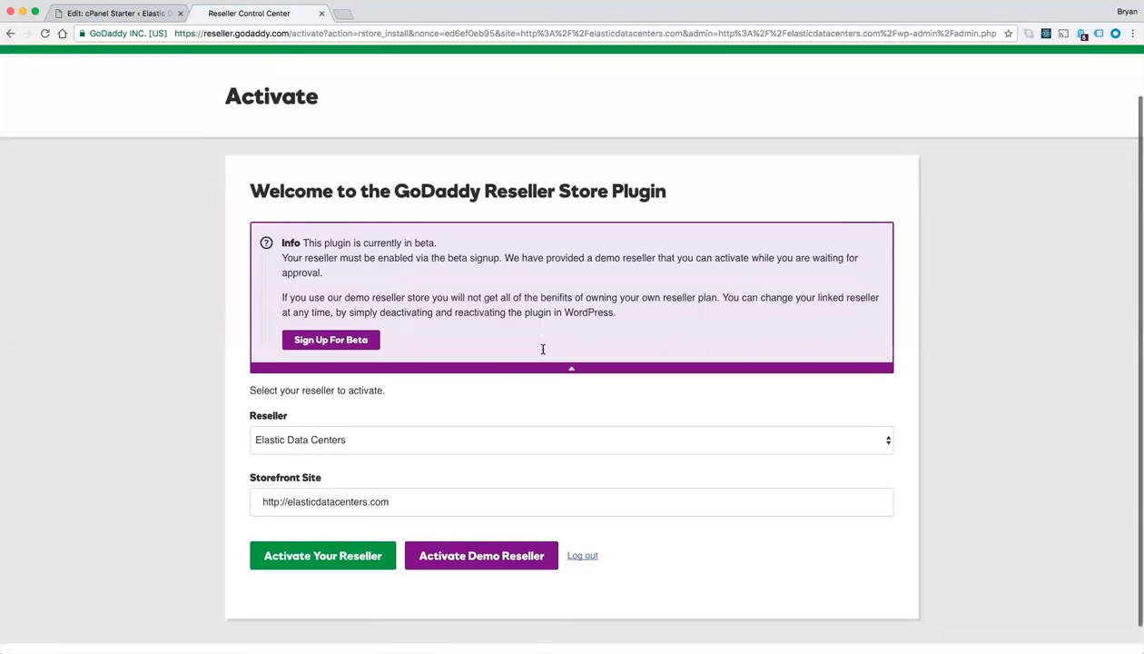
pyautogui.click(319, 536)
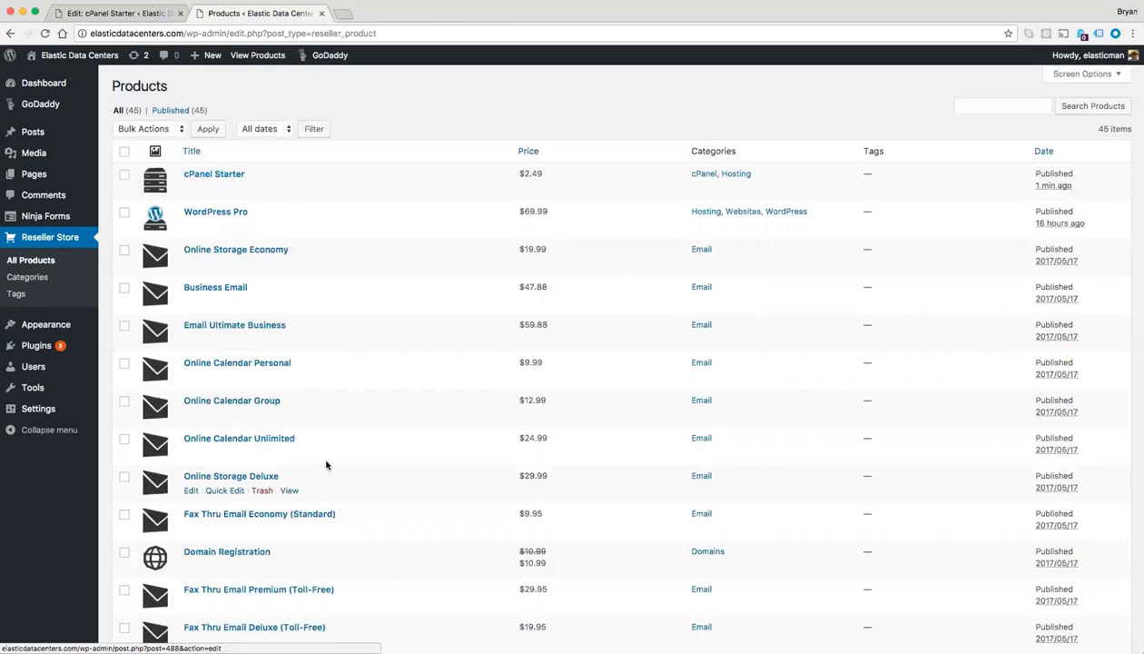
pyautogui.scroll(-8, 241, 486)
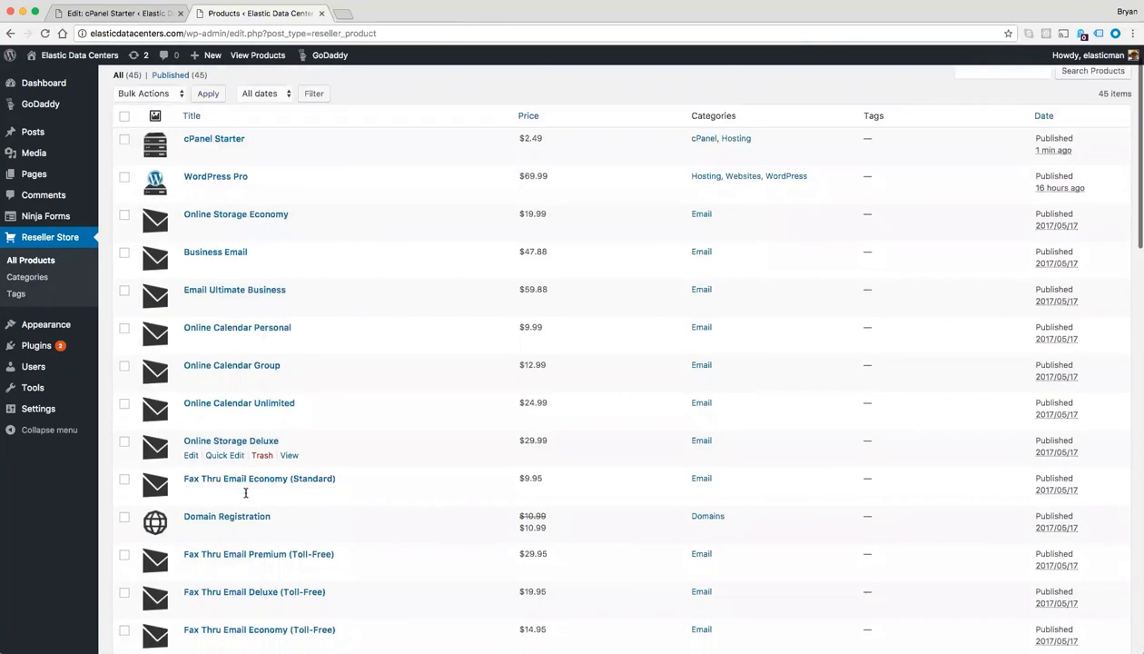
pyautogui.scroll(8, 246, 491)
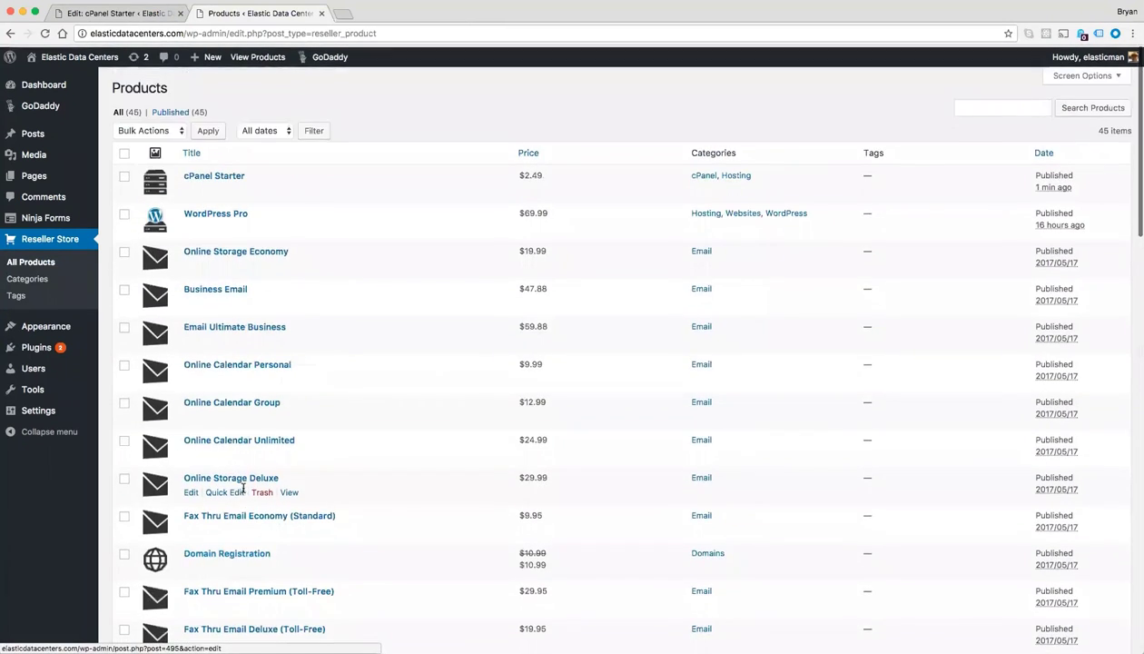